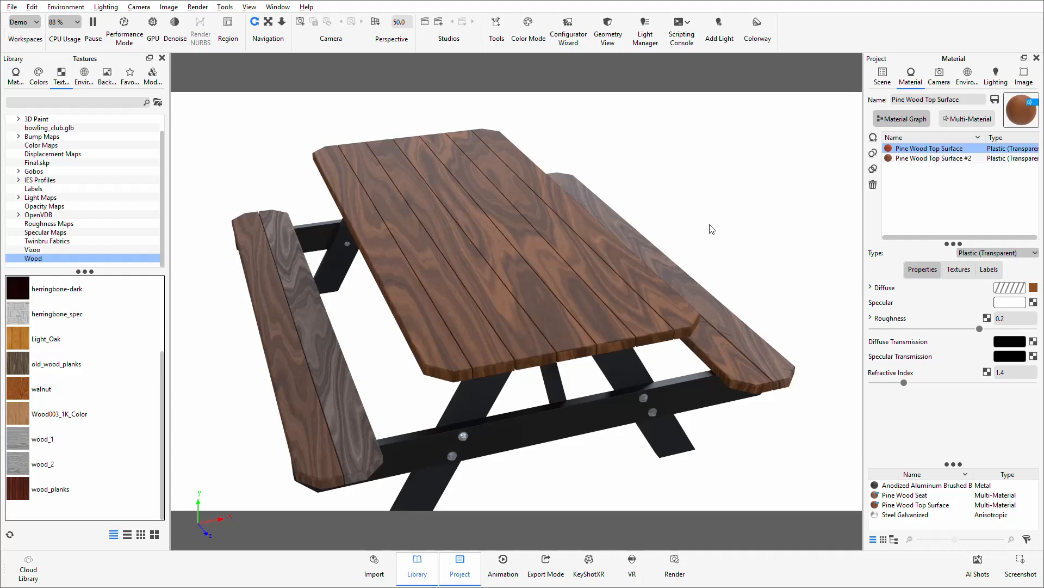
Step: Open the Pine Wood Top Surface material graph and show only the selected sub-material's nodes, clear of the table view
click(904, 120)
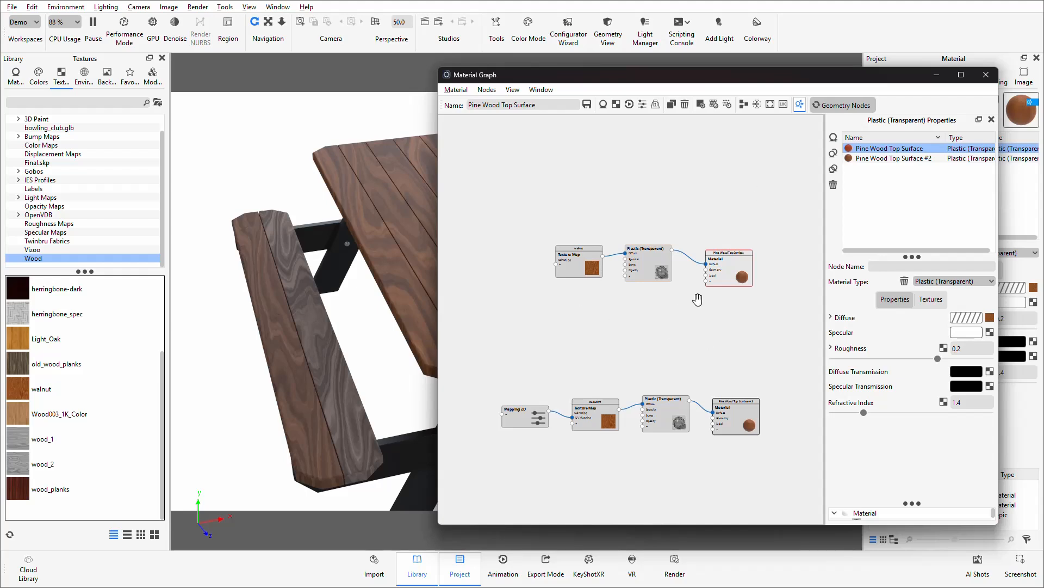
click(758, 108)
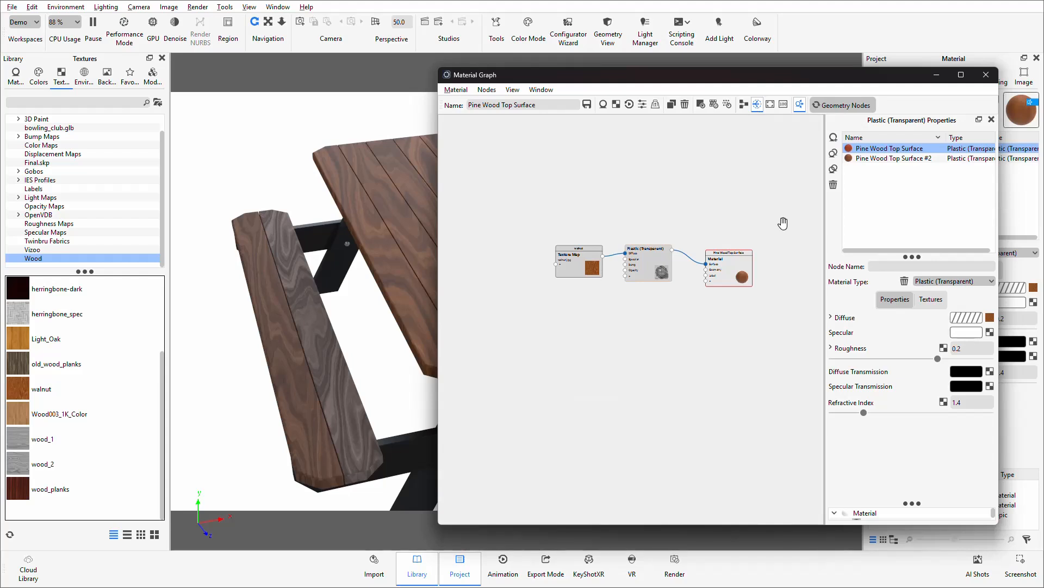
drag(621, 80, 659, 80)
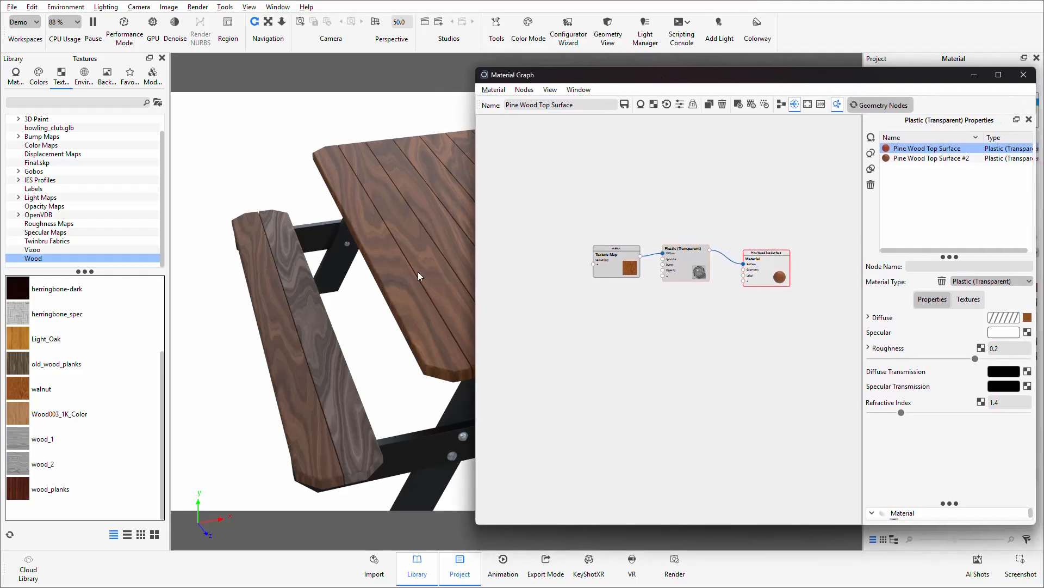
Step: Move the walnut texture node aside and add wood_planks, Wood003_1K_Color, ash and black_walnut texture maps below it
drag(637, 271, 536, 233)
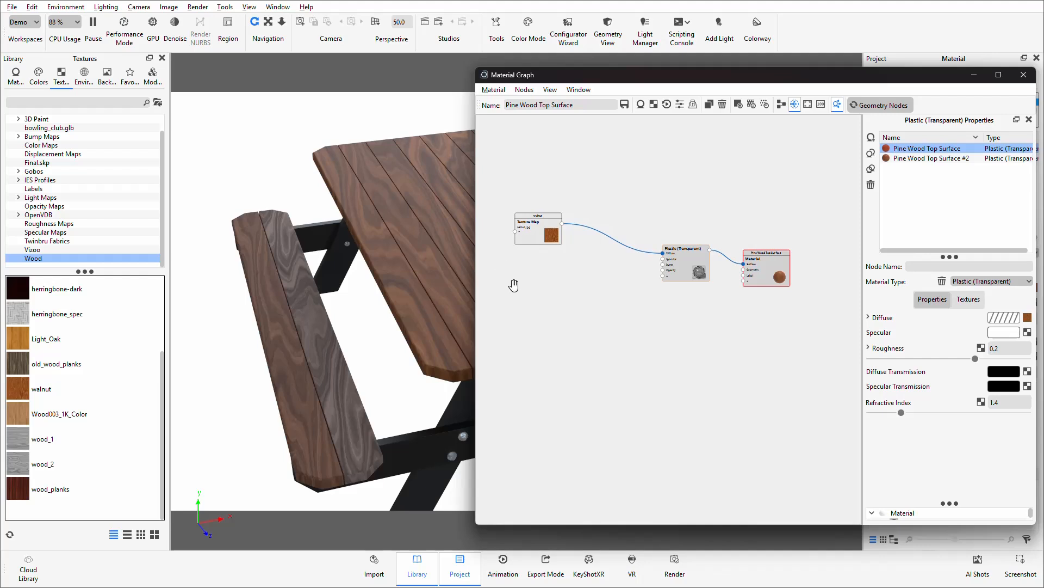
drag(33, 485, 528, 286)
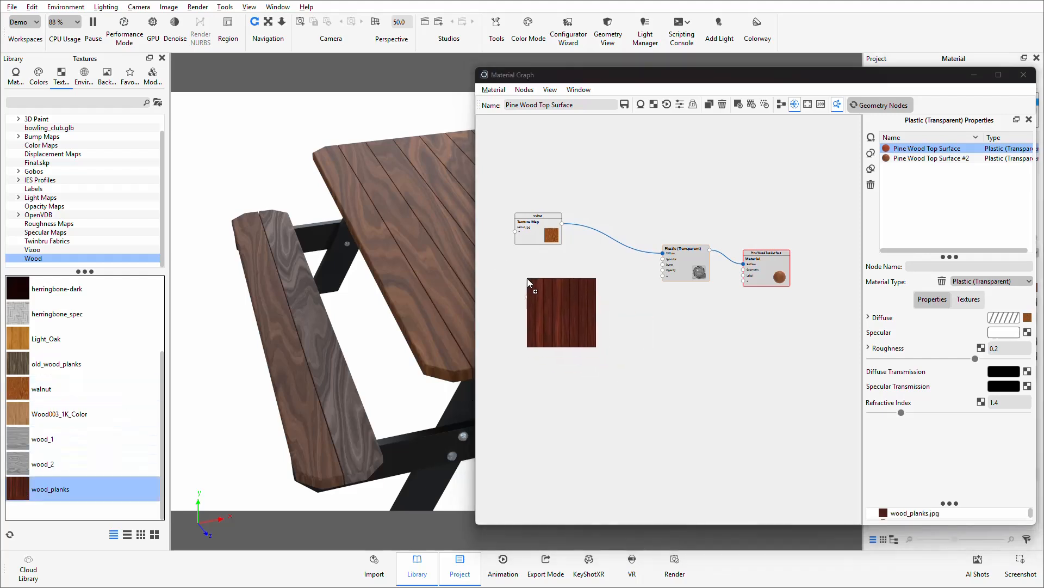
drag(33, 414, 525, 344)
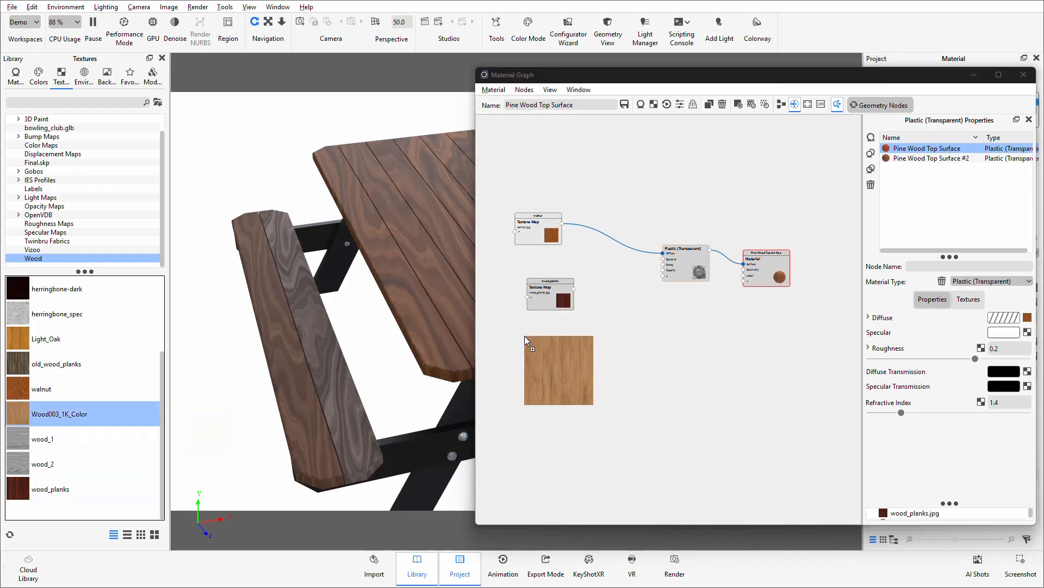
scroll(37, 381, up, 4)
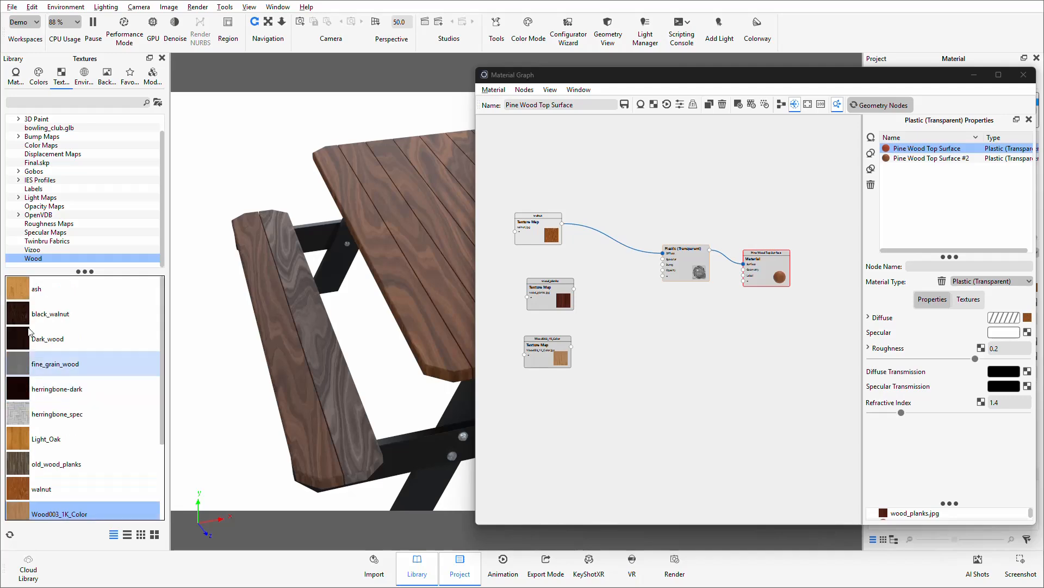
drag(33, 288, 527, 385)
drag(33, 313, 520, 431)
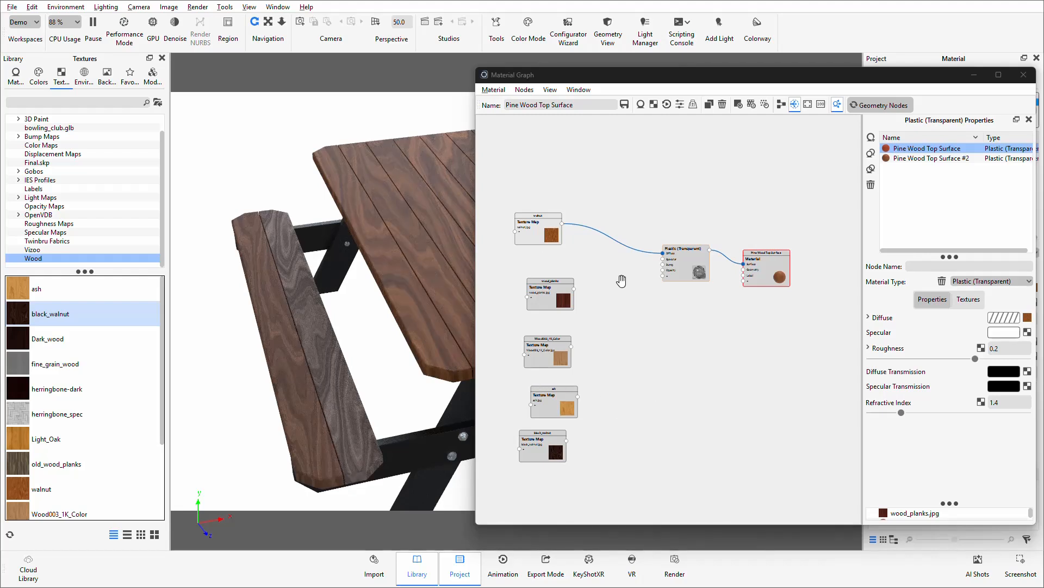
Step: Add a Random Texture utility node and insert it between the walnut texture map and the Plastic (Transparent) diffuse input
right_click(608, 155)
mouse_move(653, 282)
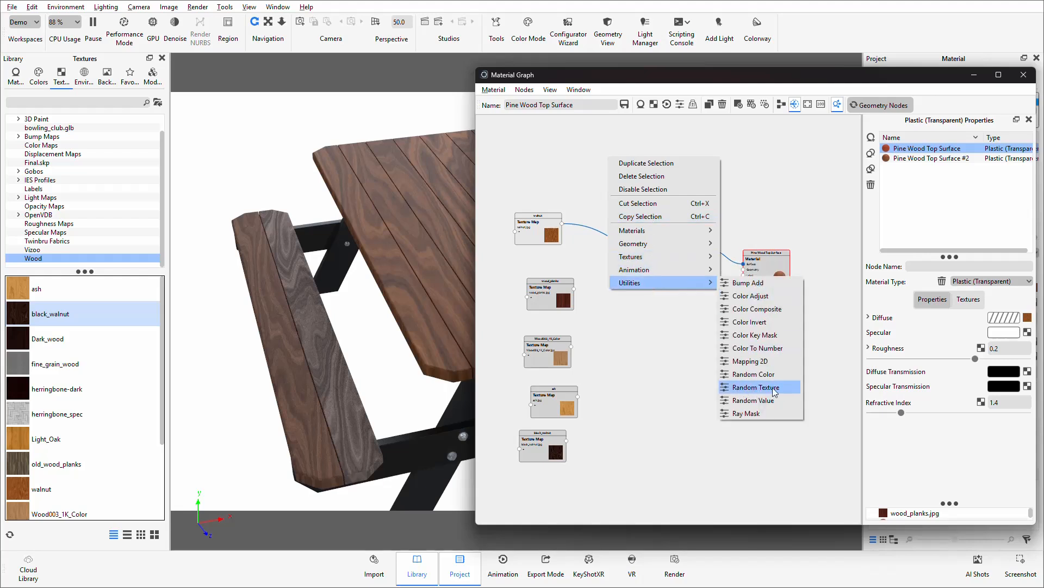
click(775, 391)
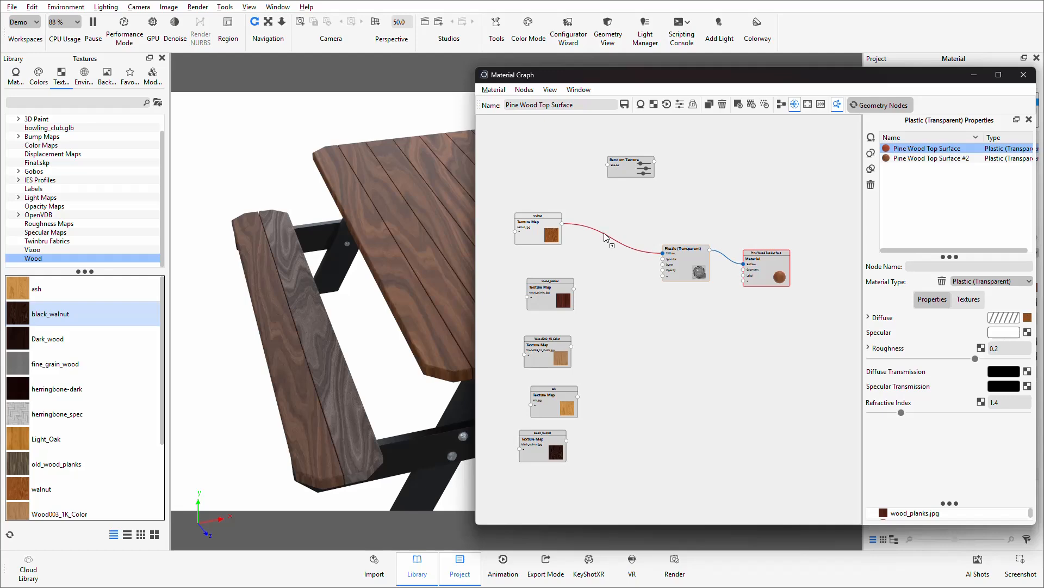
drag(627, 170, 613, 271)
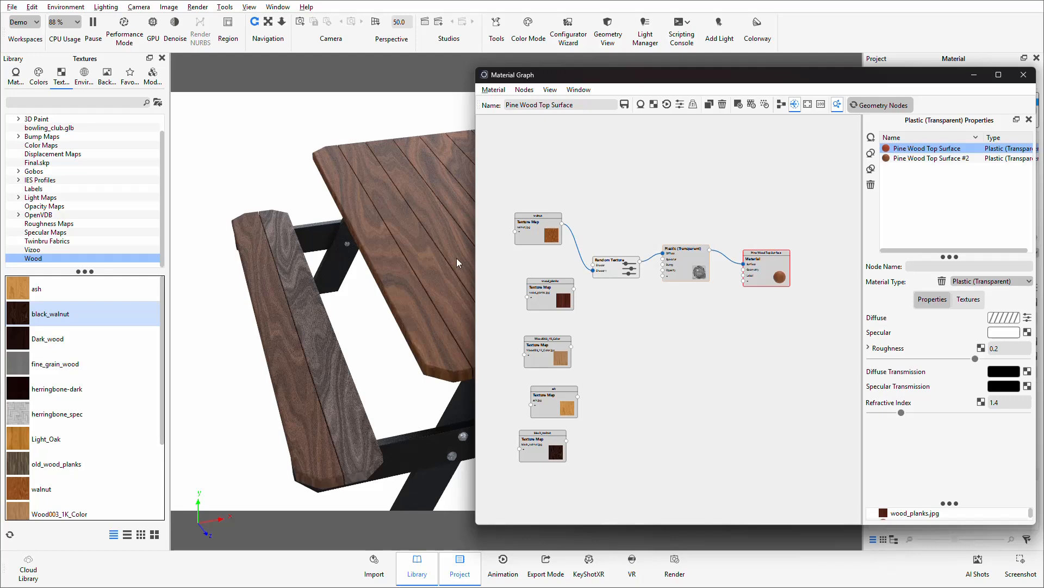
Step: Hide the library and connect the wood_planks, Wood003_1K_Color, ash and black_walnut texture maps to the Random Texture node
middle_drag(456, 258, 358, 250)
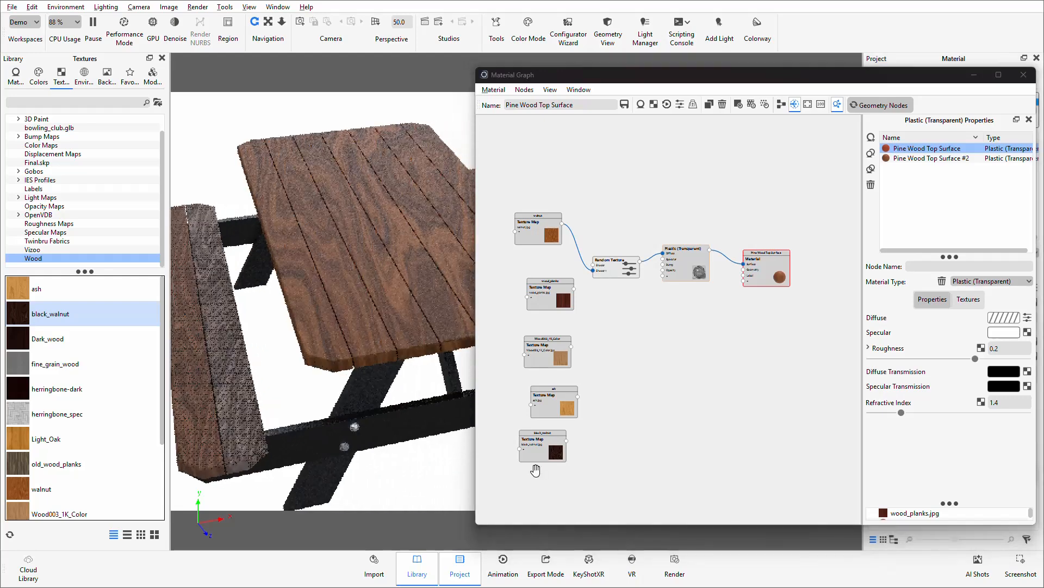
click(427, 568)
drag(551, 289, 601, 266)
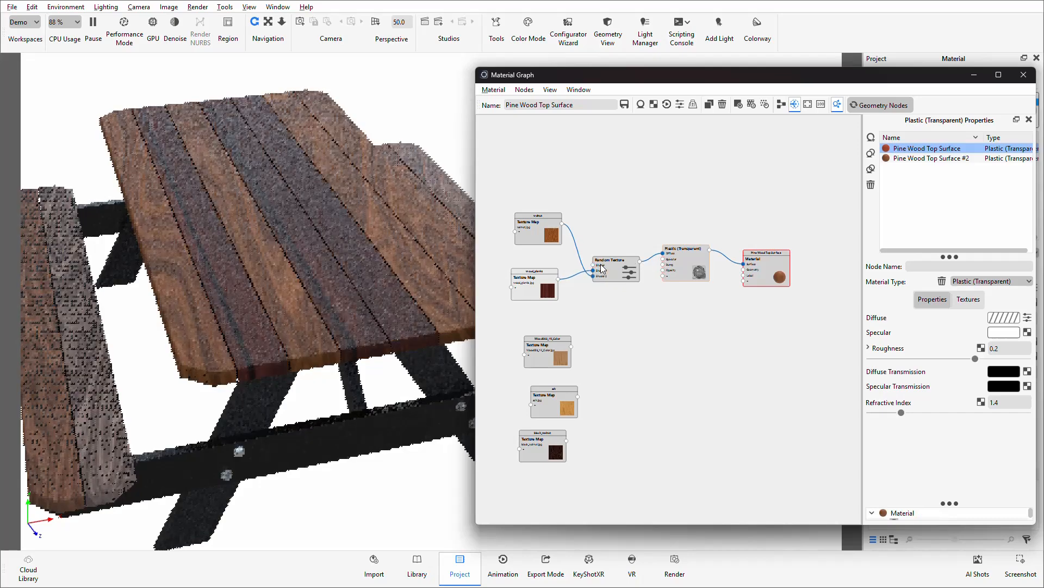
drag(555, 351, 593, 276)
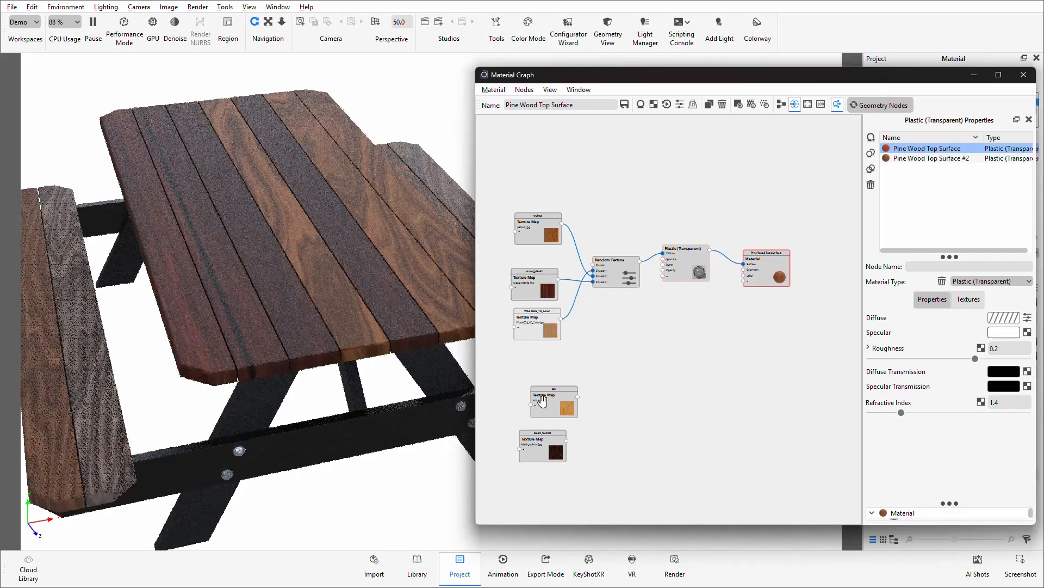
drag(562, 407, 593, 282)
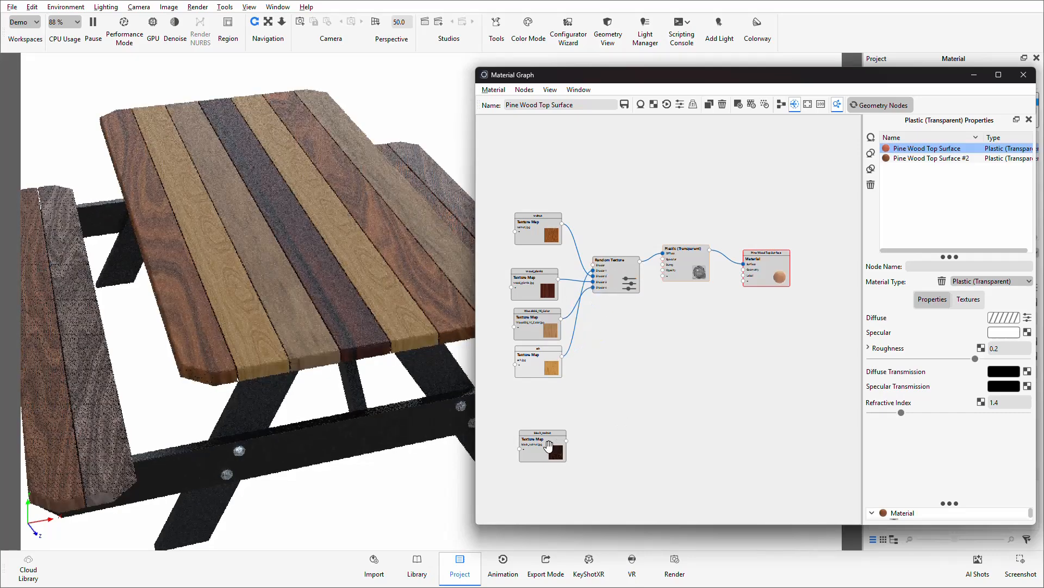
drag(549, 445, 593, 293)
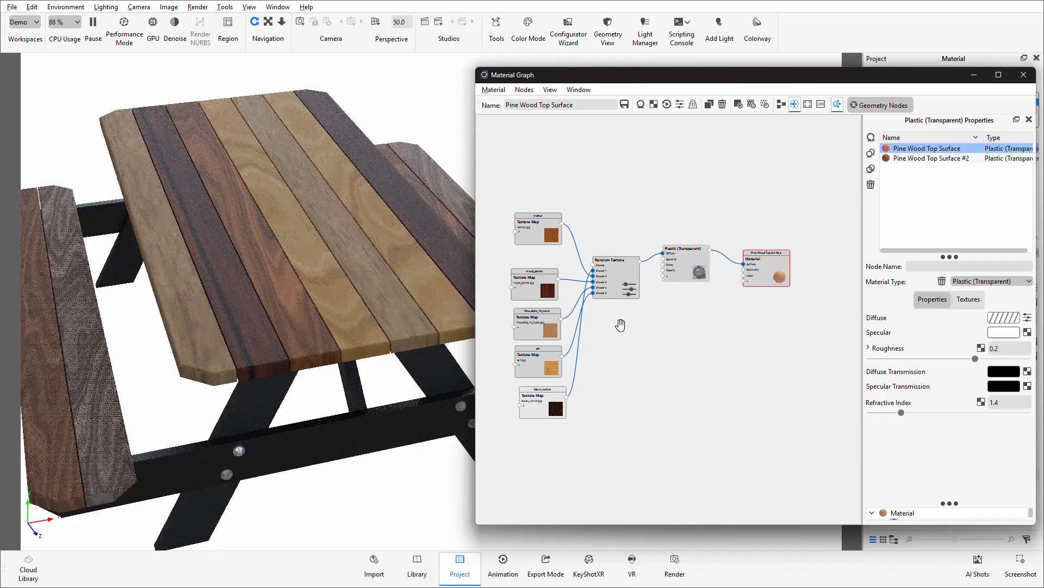
Step: Set the Random Texture node's seed to 29 to reshuffle the wood textures across the planks
click(611, 271)
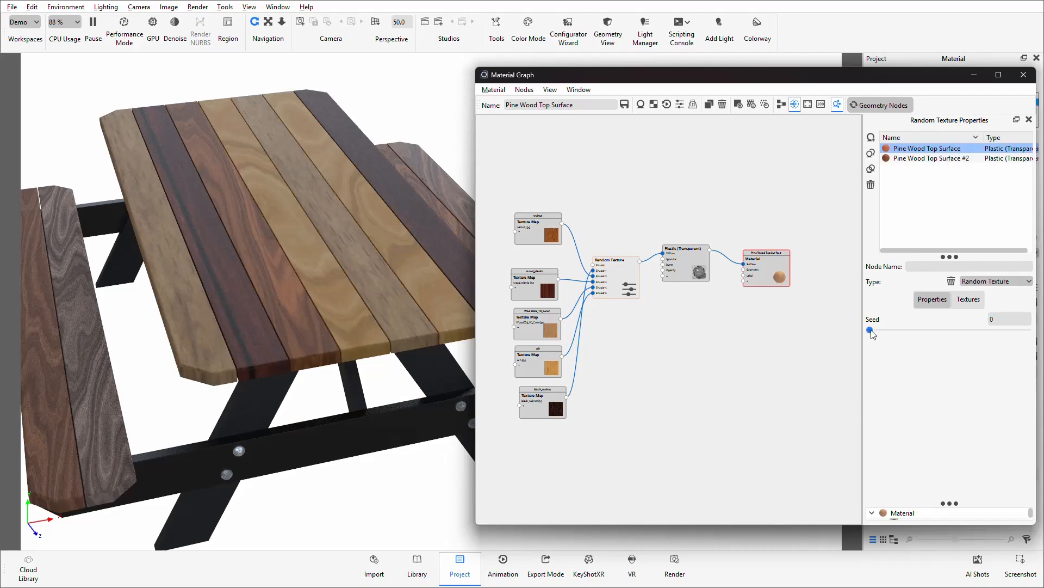
drag(870, 330, 887, 332)
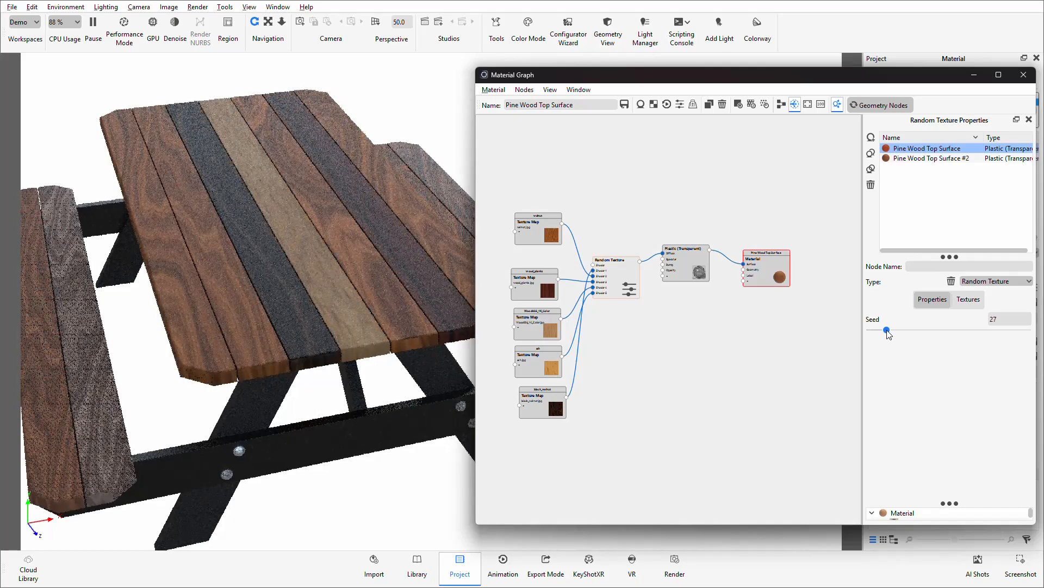
drag(888, 331, 889, 331)
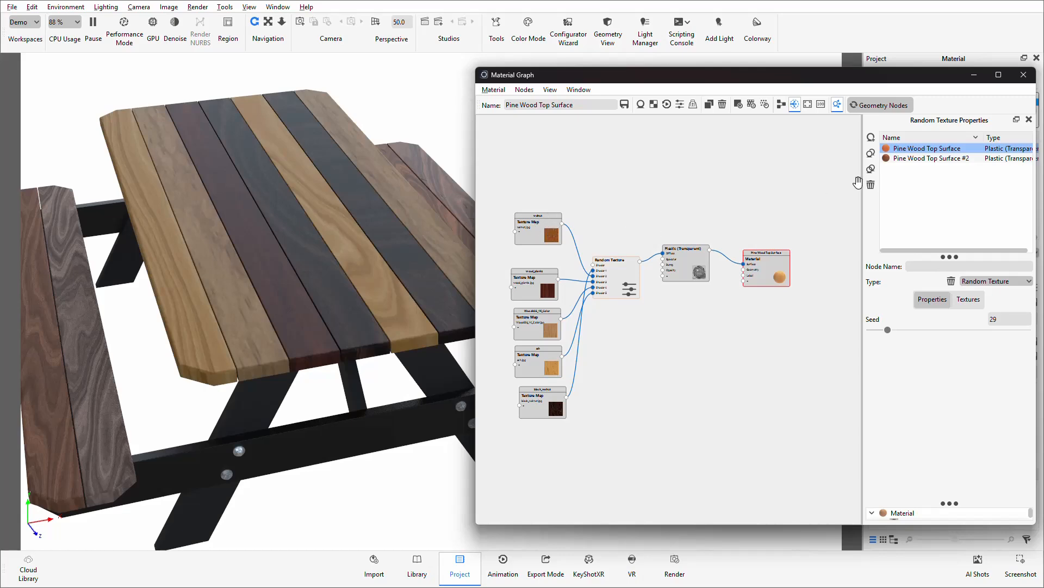
Step: Switch to Pine Wood Top Surface #2 and insert a Random Texture node between its walnut texture map and the plastic node
click(919, 158)
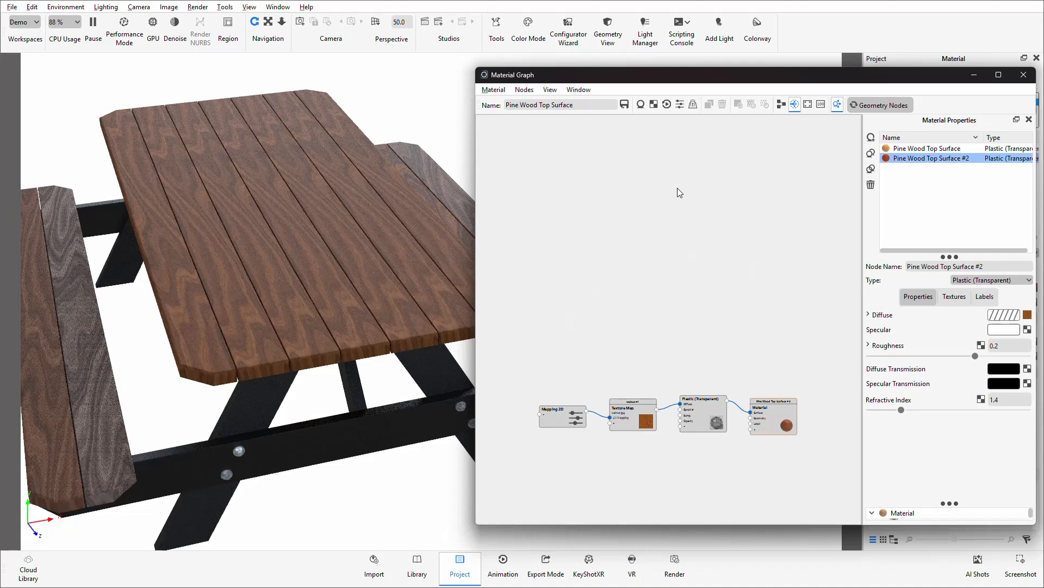
middle_drag(676, 464, 657, 380)
scroll(657, 378, up, 1)
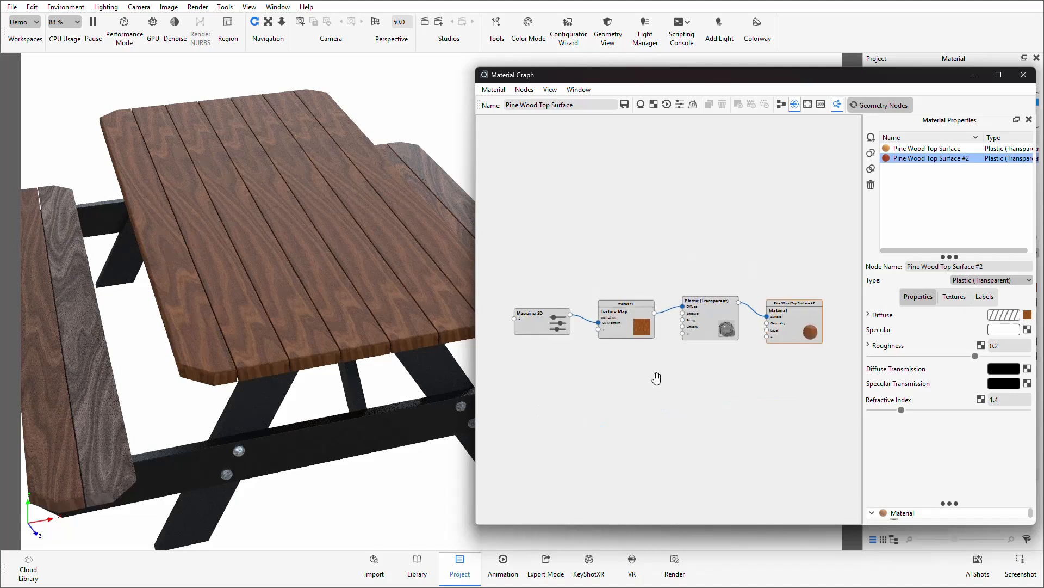
scroll(657, 378, up, 1)
scroll(658, 376, down, 2)
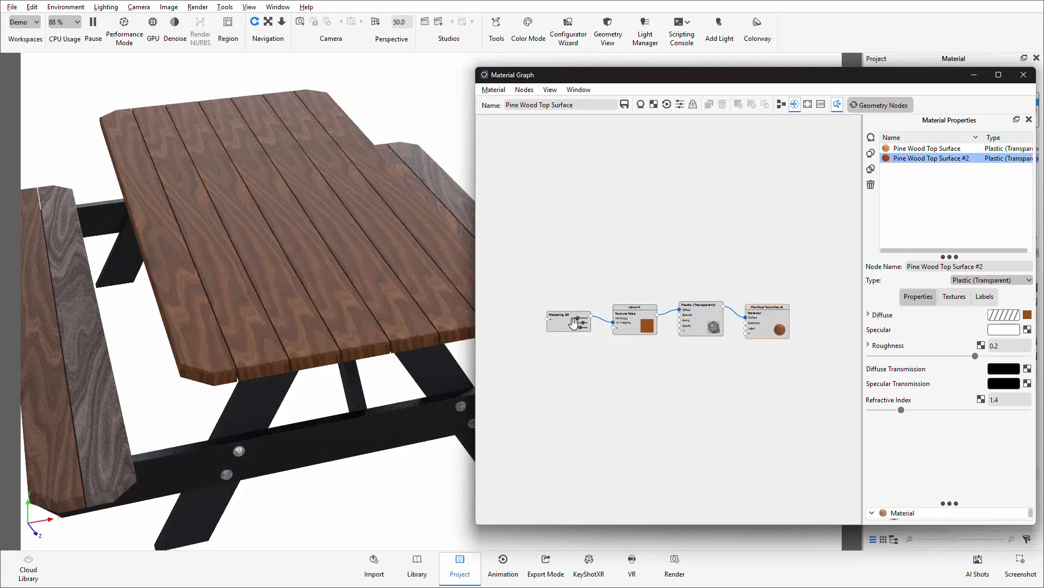
drag(574, 323, 517, 299)
drag(645, 315, 578, 295)
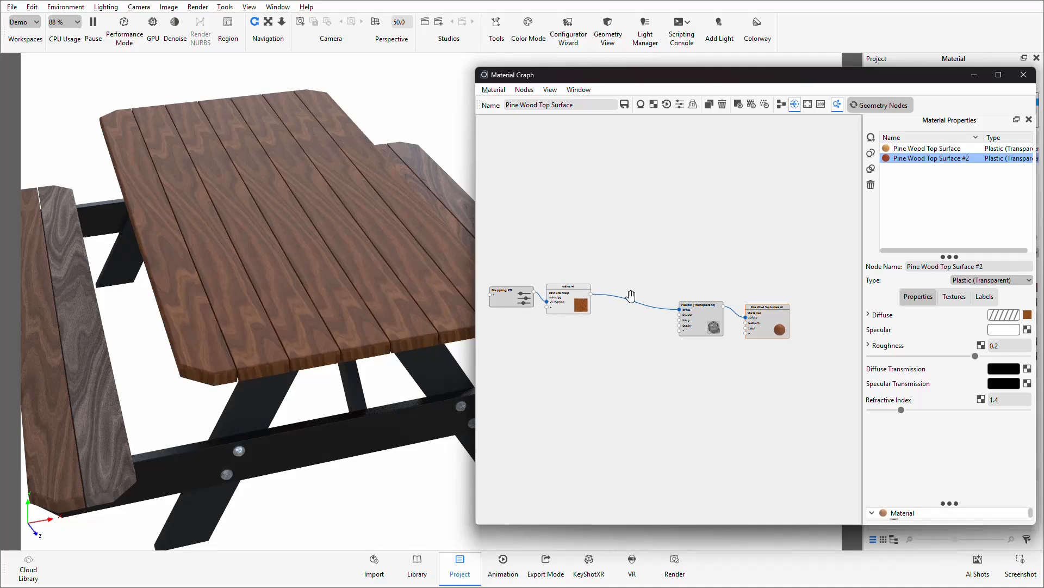
right_click(632, 299)
mouse_move(655, 334)
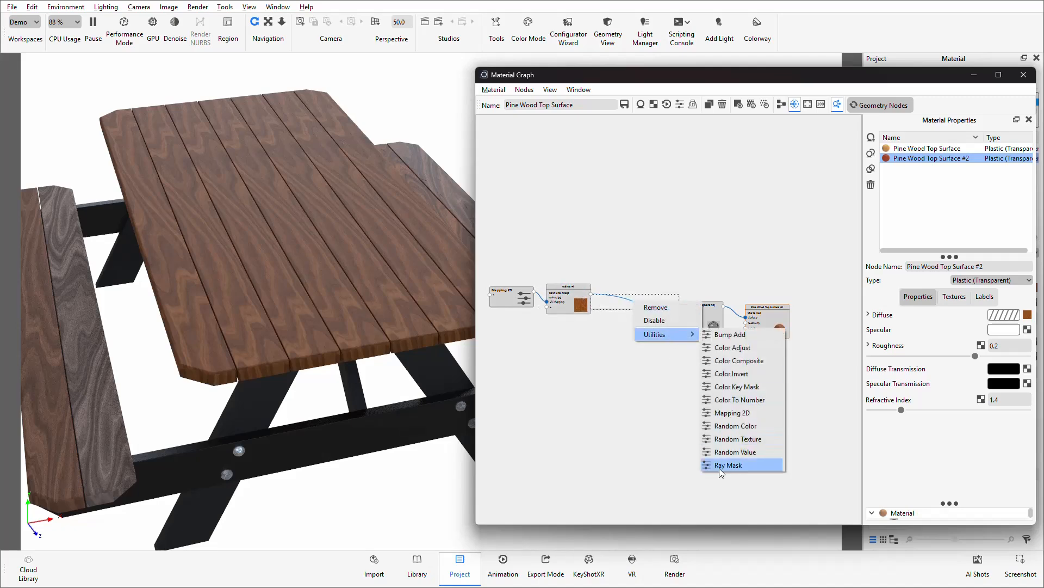
click(729, 438)
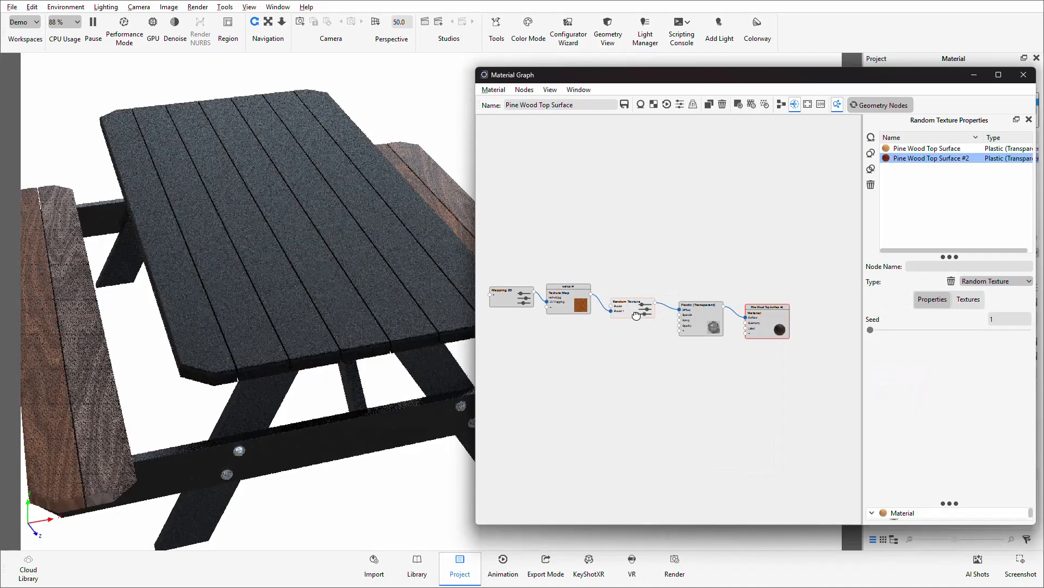
drag(637, 315, 640, 315)
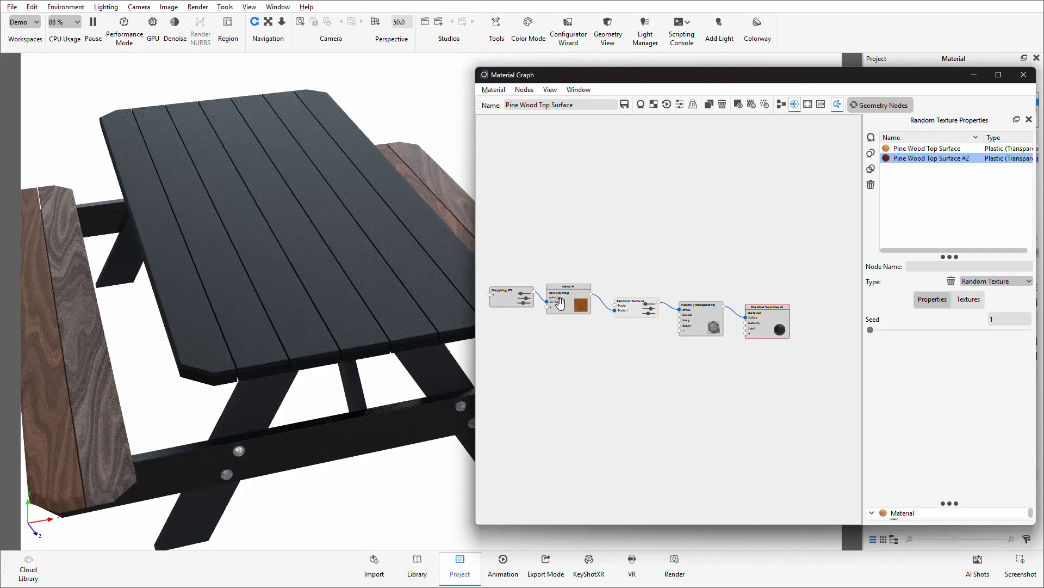
Step: Add a Color Adjust node below the walnut texture map and connect the texture to its Color input
right_click(566, 334)
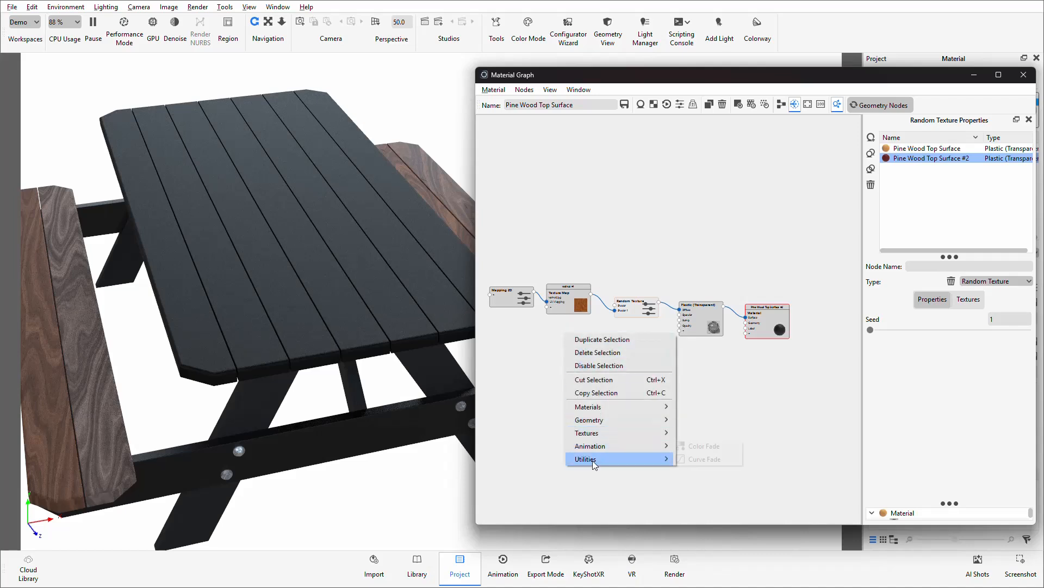
mouse_move(592, 460)
click(696, 465)
drag(580, 304, 575, 346)
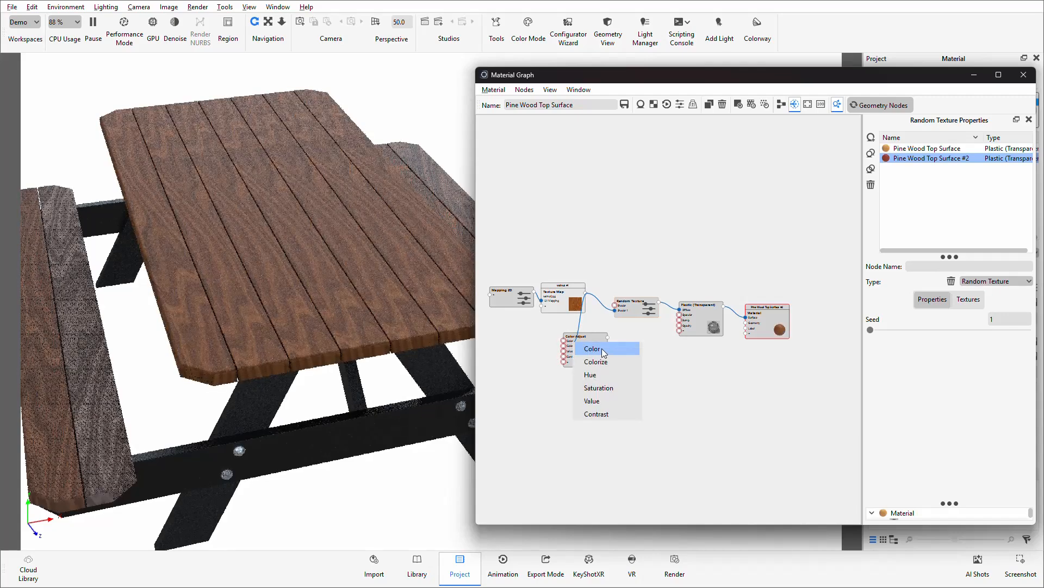
click(602, 348)
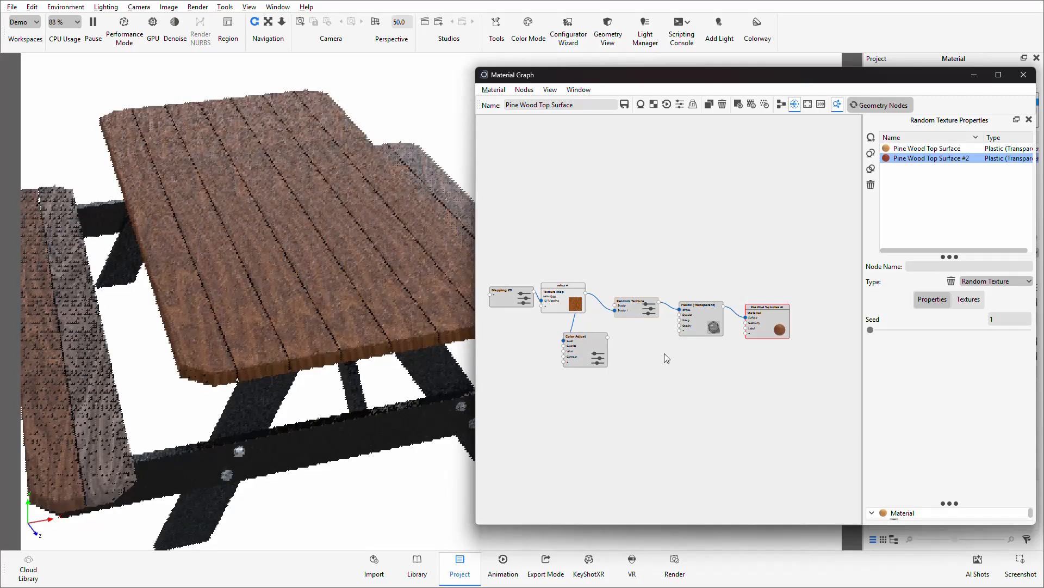
Step: Preview the Color Adjust node while setting its saturation to 0.835, value to 1.34 and contrast to 1.96, then end the preview
click(586, 354)
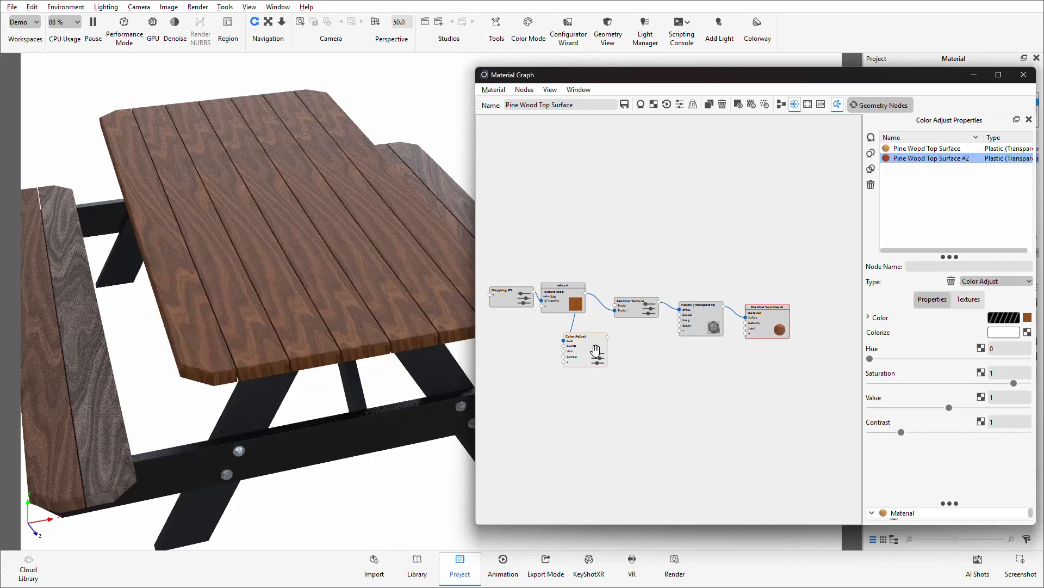
key(c)
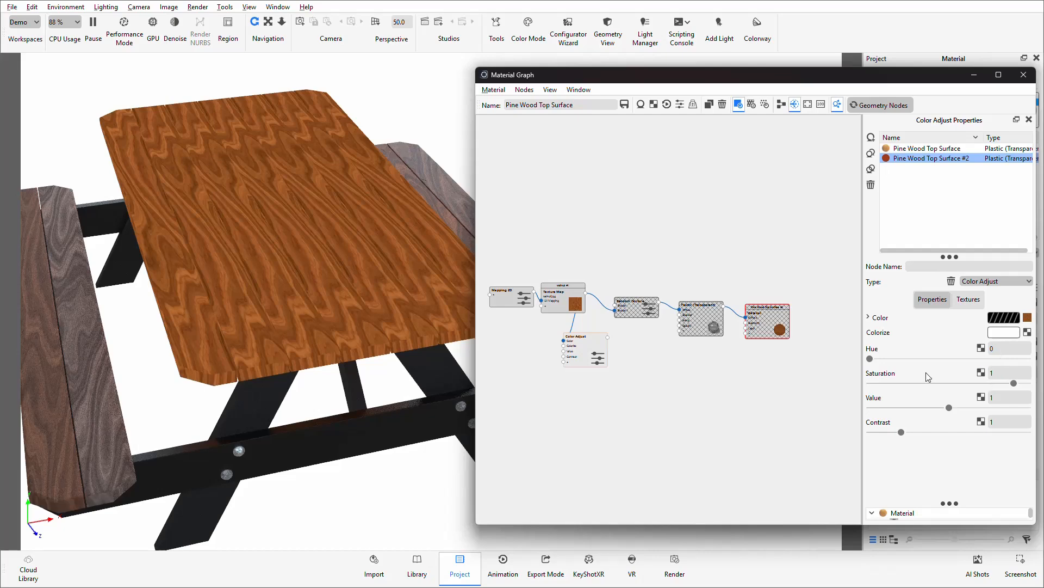
drag(1015, 382, 976, 408)
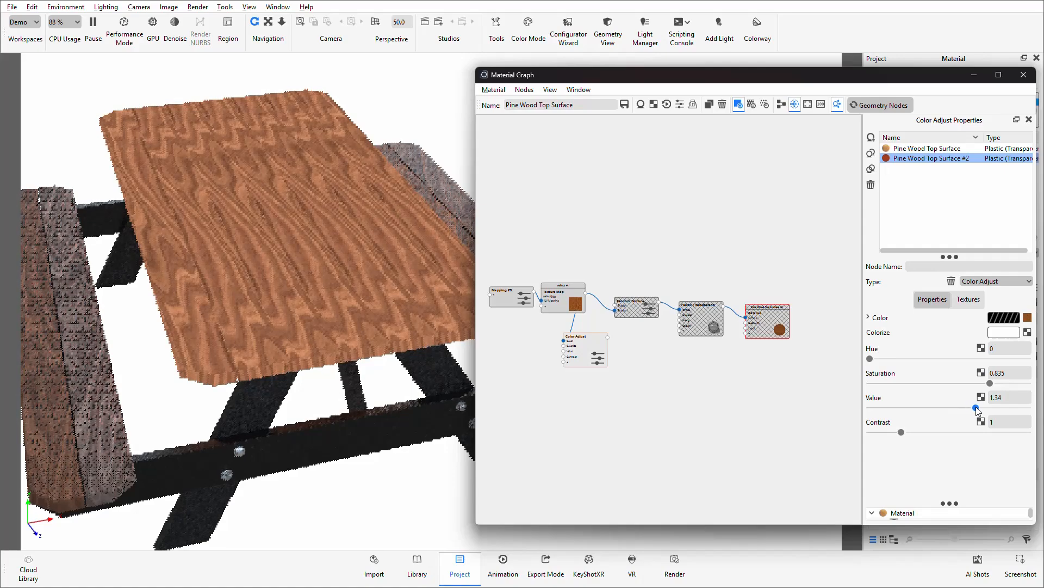
drag(902, 433, 932, 433)
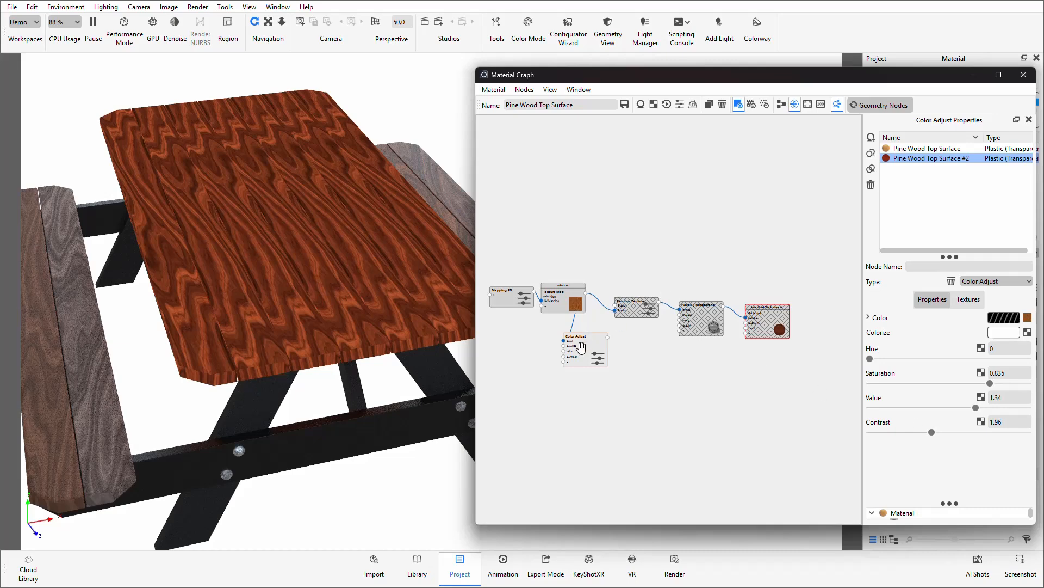
key(c)
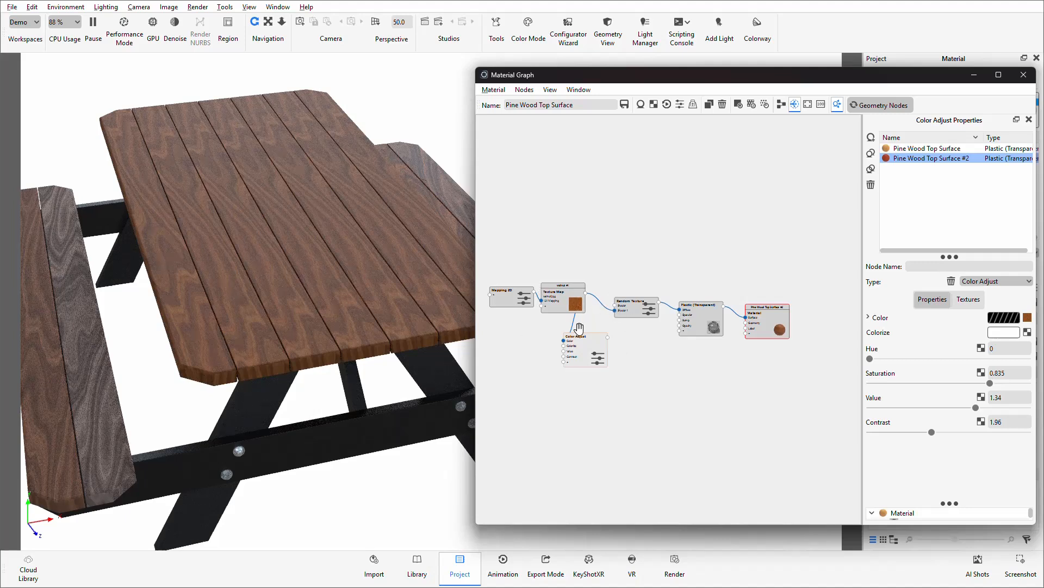
Step: Add a Random Color node beside the Color Adjust node and connect the Color Adjust output to its Map input
right_click(623, 355)
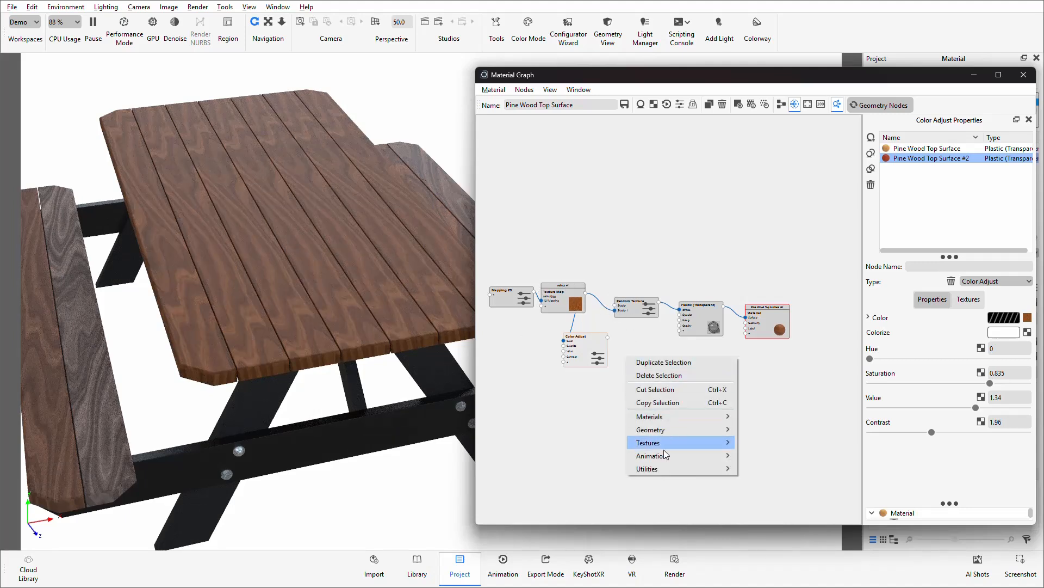
mouse_move(661, 470)
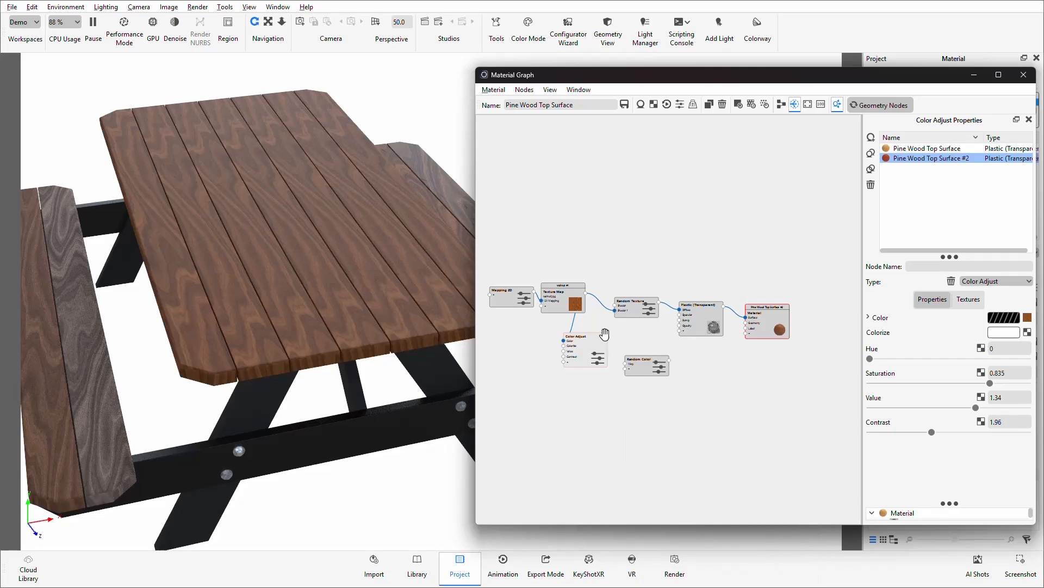
drag(608, 336, 631, 364)
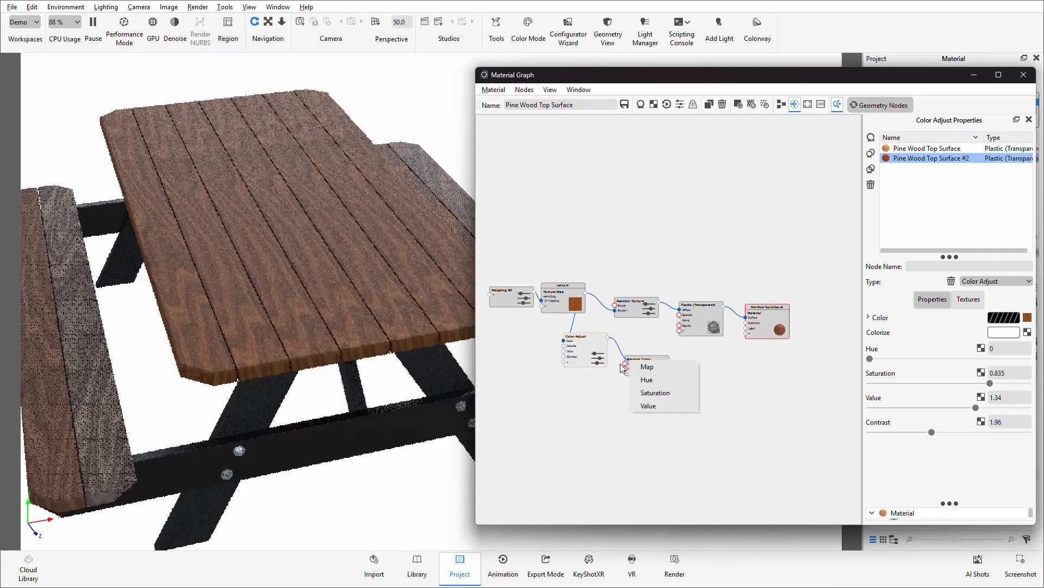
click(646, 366)
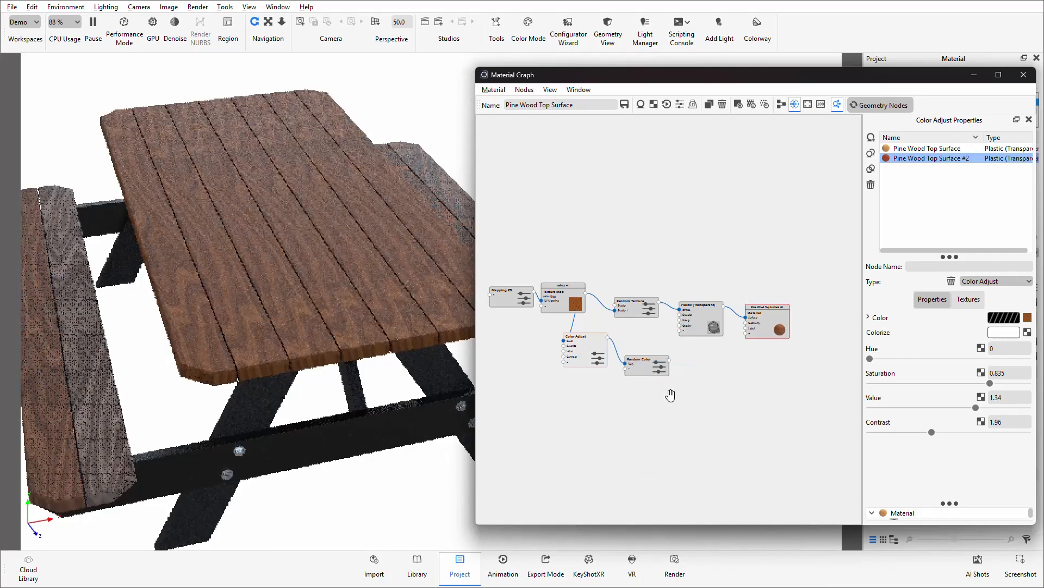
Step: Preview the Random Color node while setting its saturation to 0.533 and value to 0.199, then end the preview
click(649, 364)
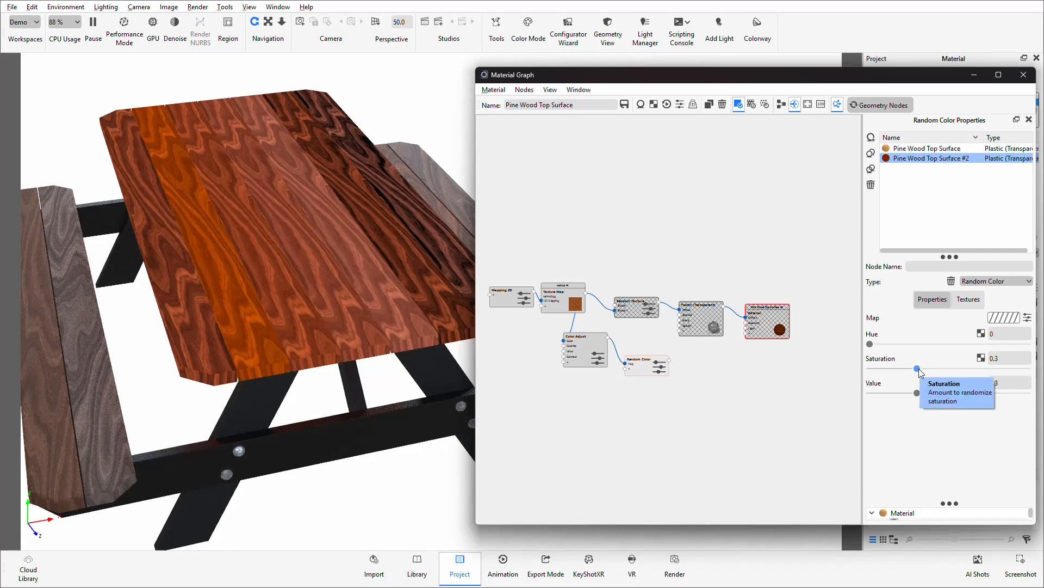
drag(917, 368, 885, 396)
click(901, 393)
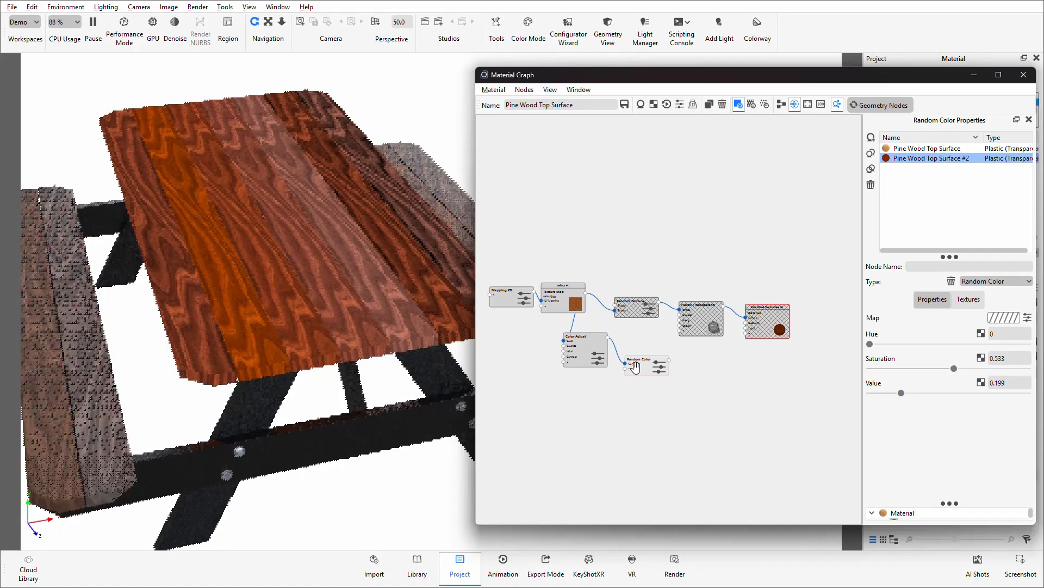
key(c)
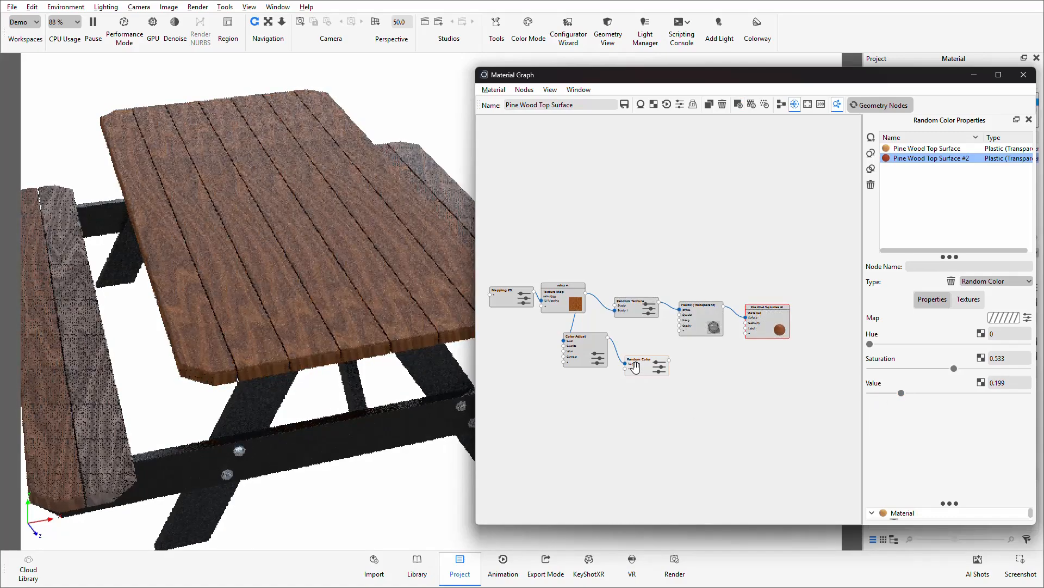
Step: Connect the Random Color node to three additional inputs of the Random Texture node, spacing out the nodes to keep the graph readable
drag(773, 330, 820, 317)
drag(707, 326, 746, 317)
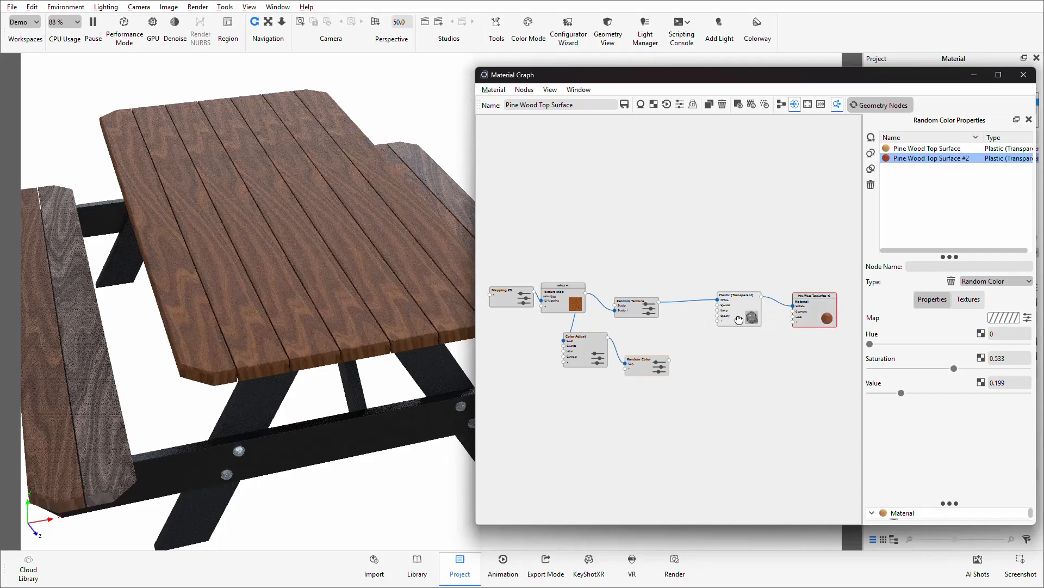
drag(645, 310, 675, 308)
drag(669, 359, 663, 312)
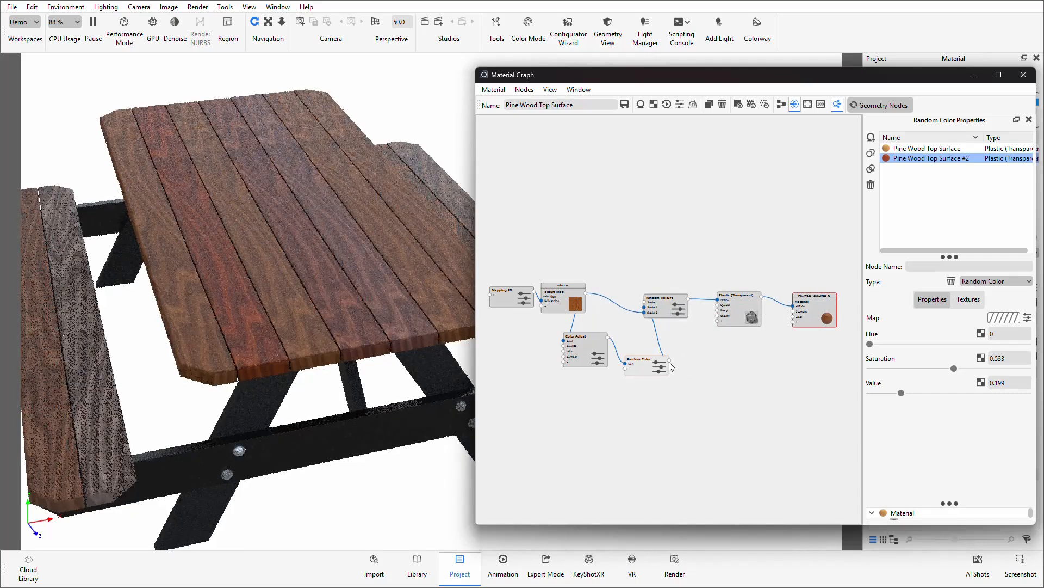
drag(669, 359, 664, 315)
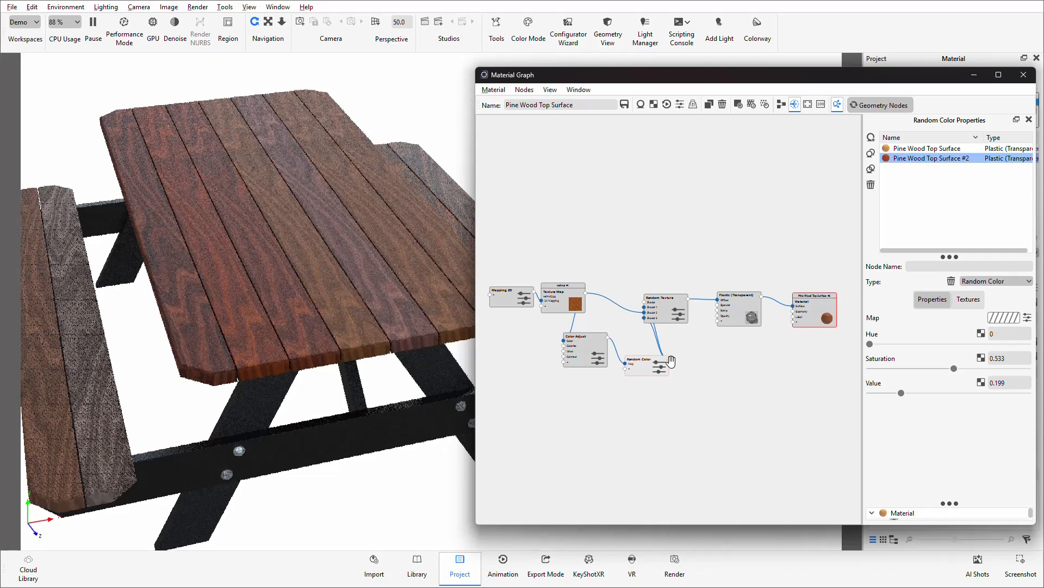
drag(669, 360, 663, 315)
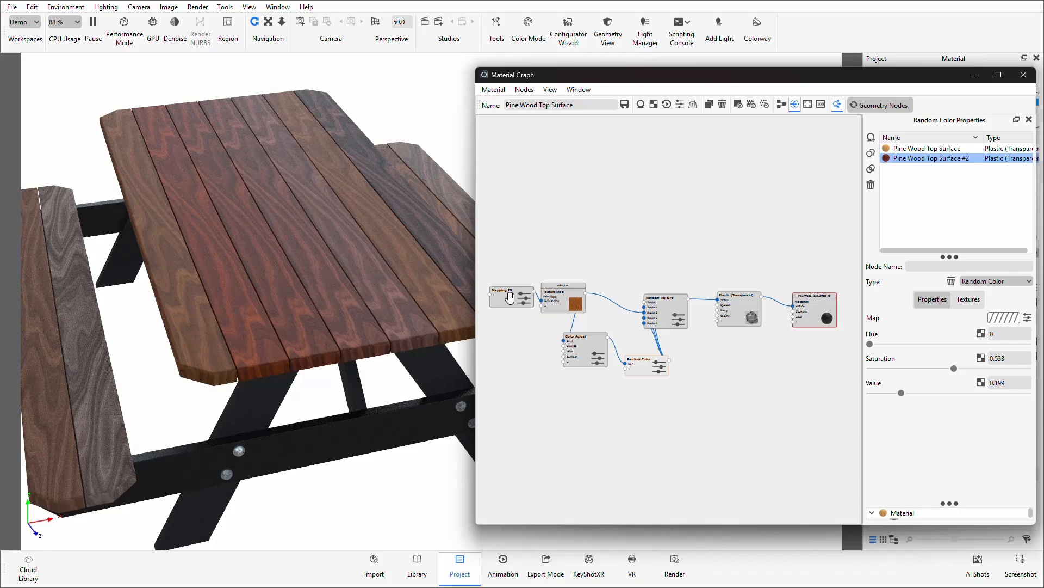
drag(665, 319, 679, 314)
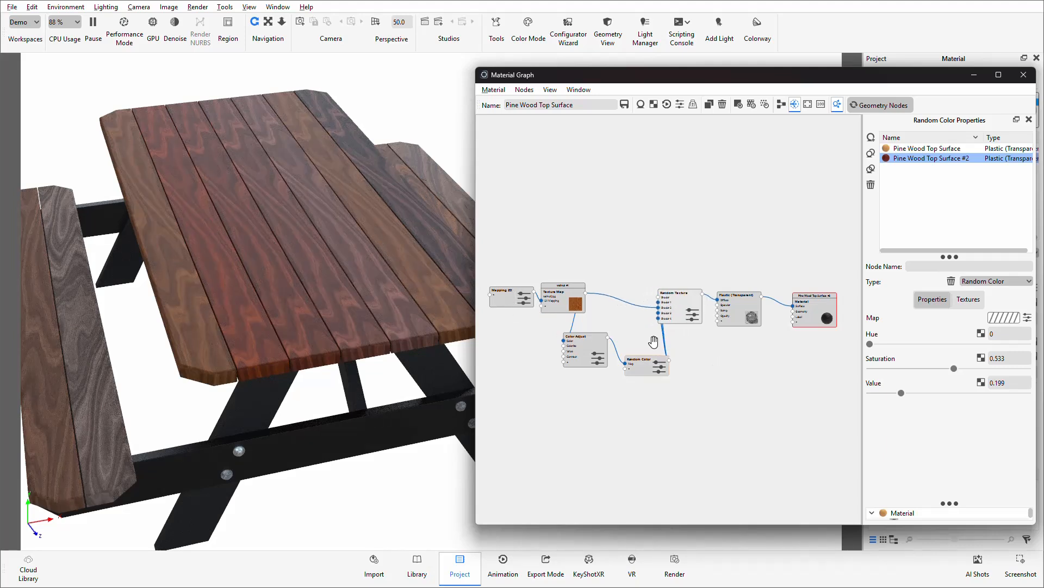
drag(643, 363, 641, 342)
Step: In the walnut texture's Mapping 2D node, set Random U Shift to 0.915 and increase Random V Shift to offset the grain between planks
click(517, 301)
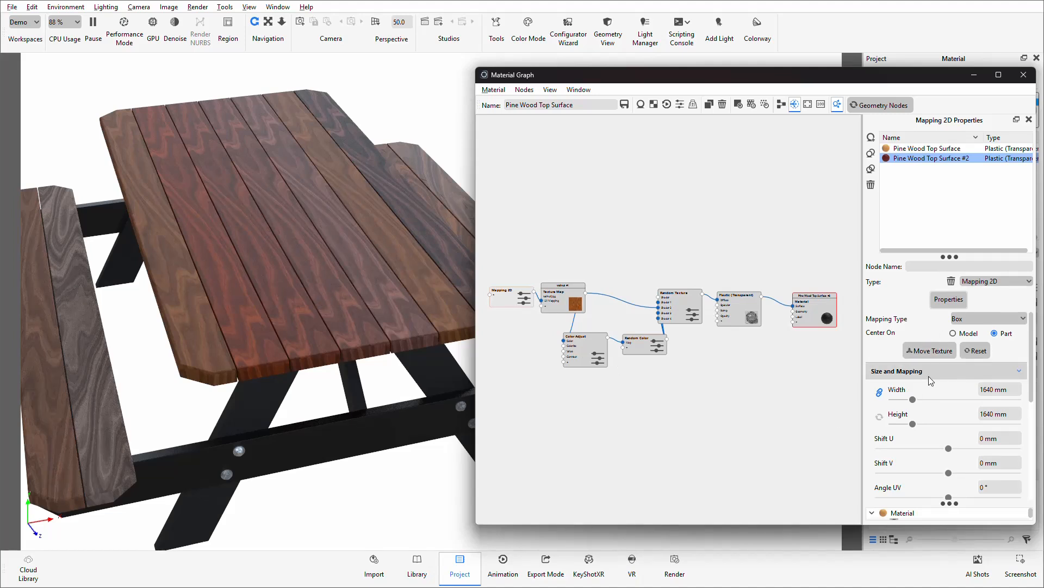
scroll(928, 377, down, 5)
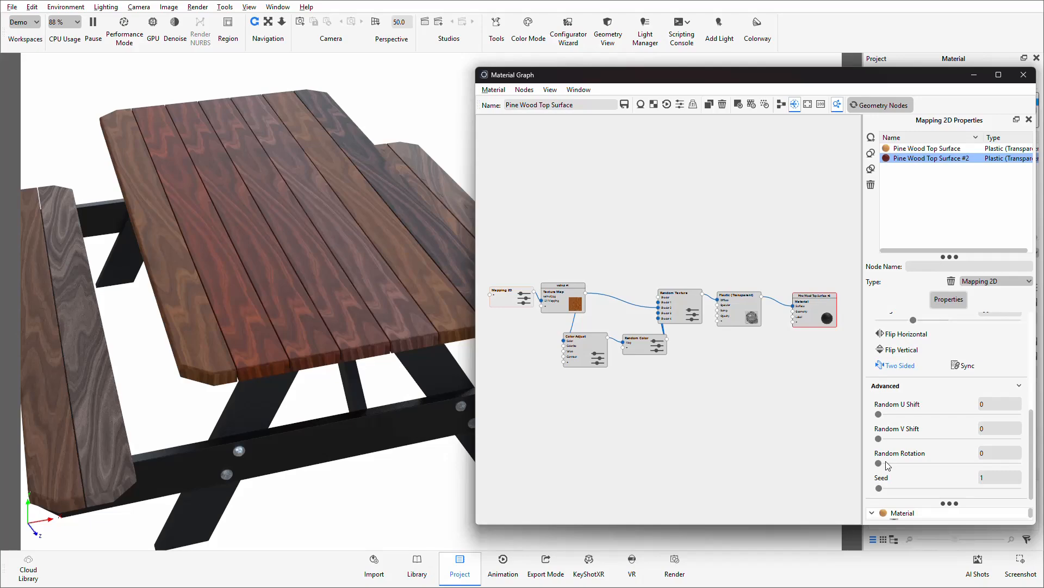
drag(878, 414, 905, 418)
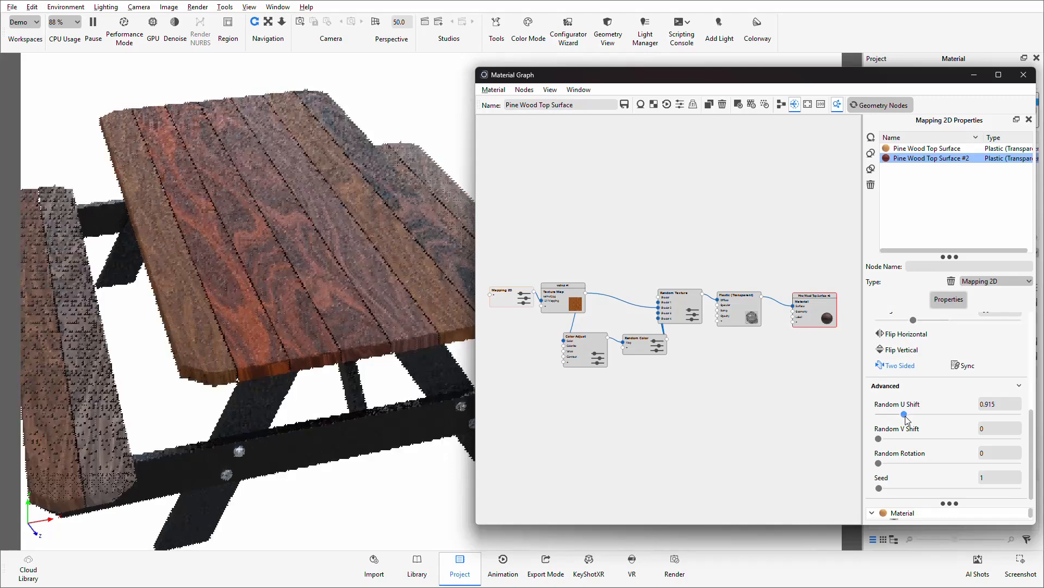
drag(879, 439, 939, 442)
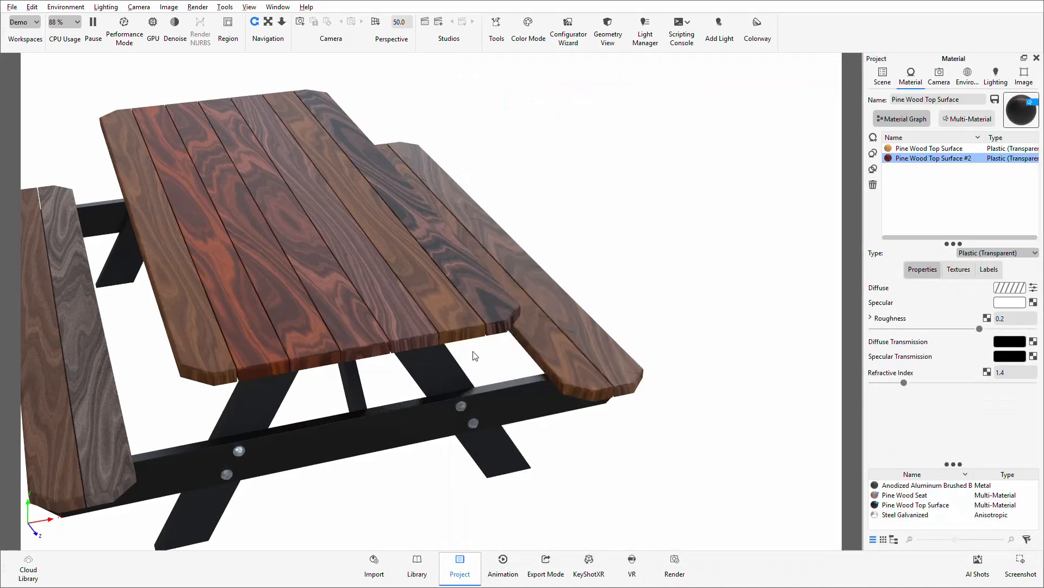
scroll(473, 351, down, 3)
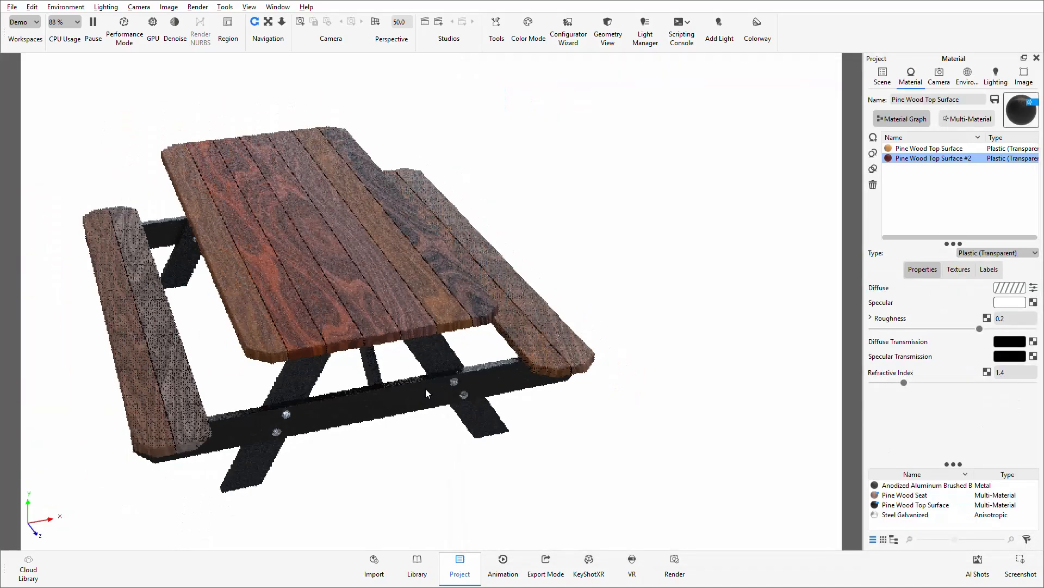
mouse_move(425, 389)
mouse_down()
mouse_move(427, 364)
mouse_move(433, 370)
mouse_up()
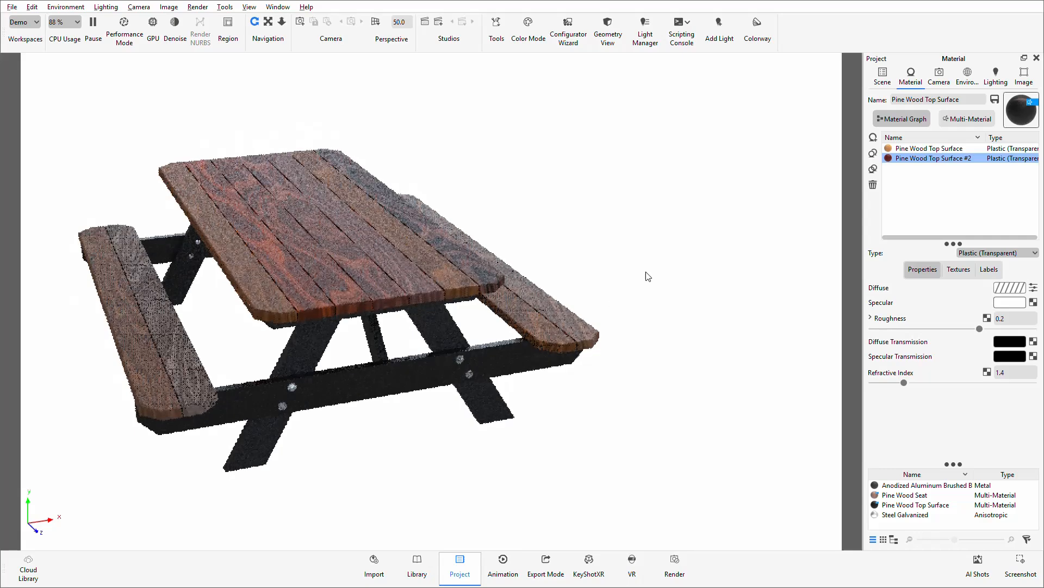